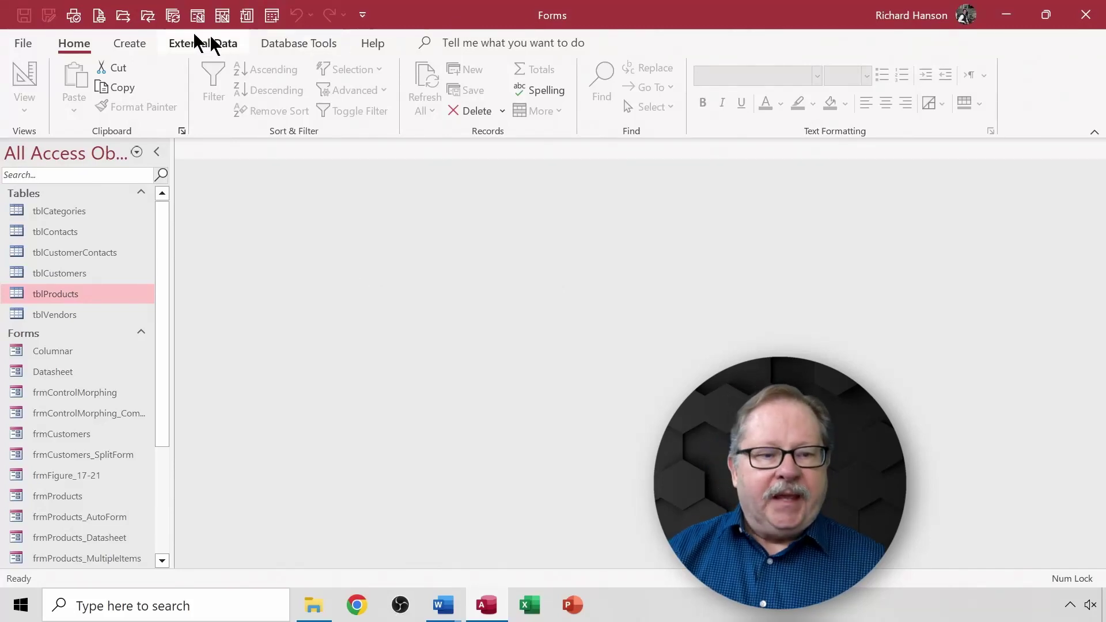
Show the six navigation form layouts from the Navigation list on the Create ribbon.
{"action": "left_click", "coordinate": [129, 46]}
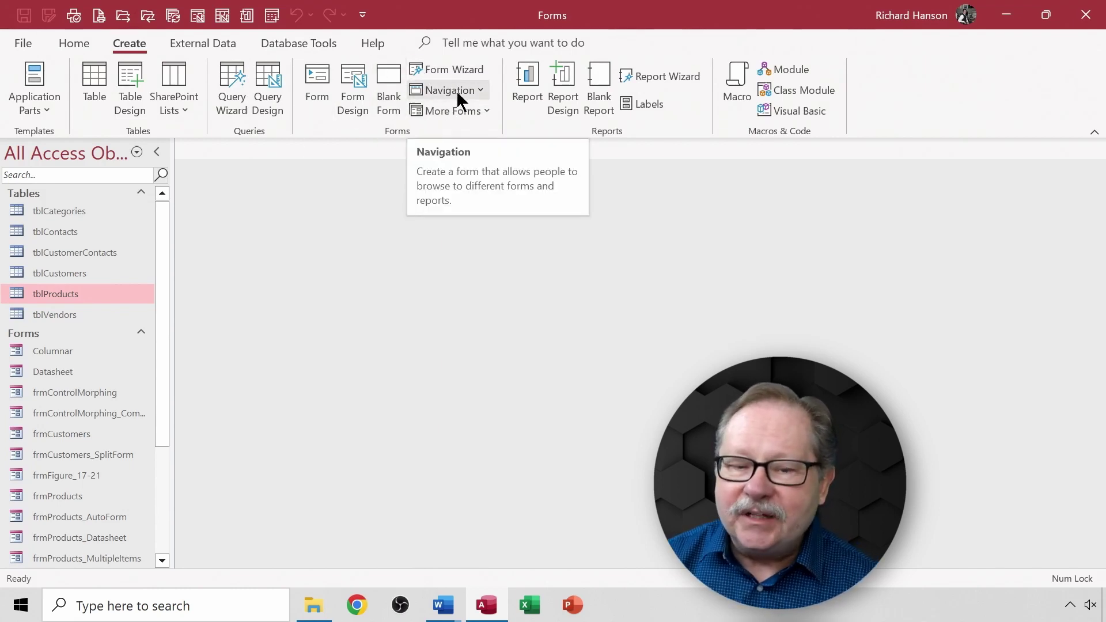
{"action": "left_click", "coordinate": [482, 90]}
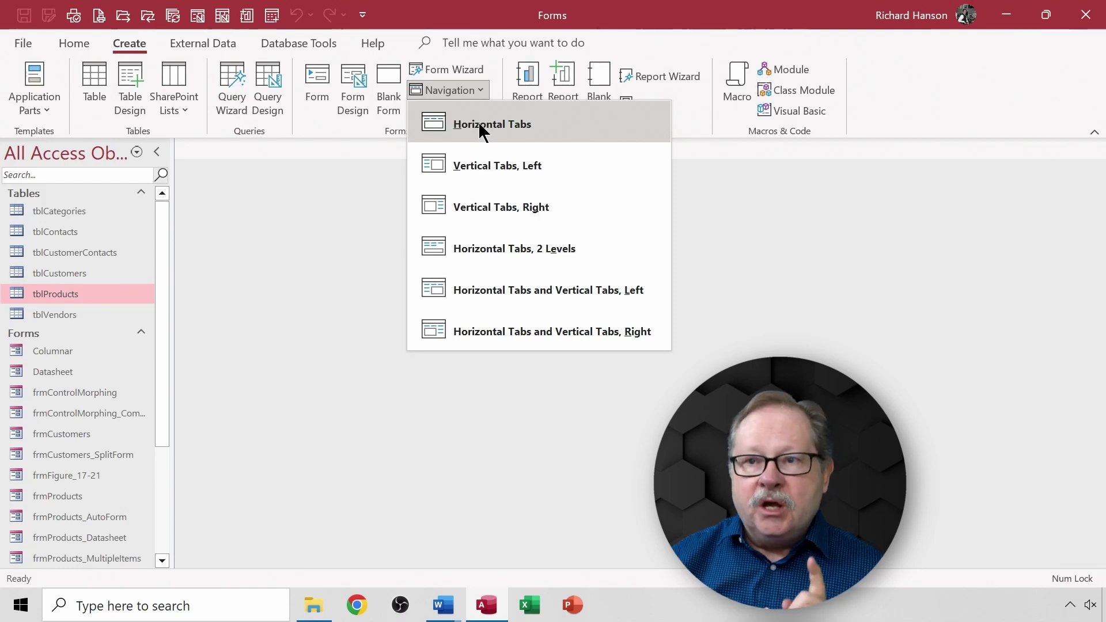
Create a Horizontal Tabs navigation form, label its first tab Products, and show its Property Sheet.
{"action": "left_click", "coordinate": [480, 127]}
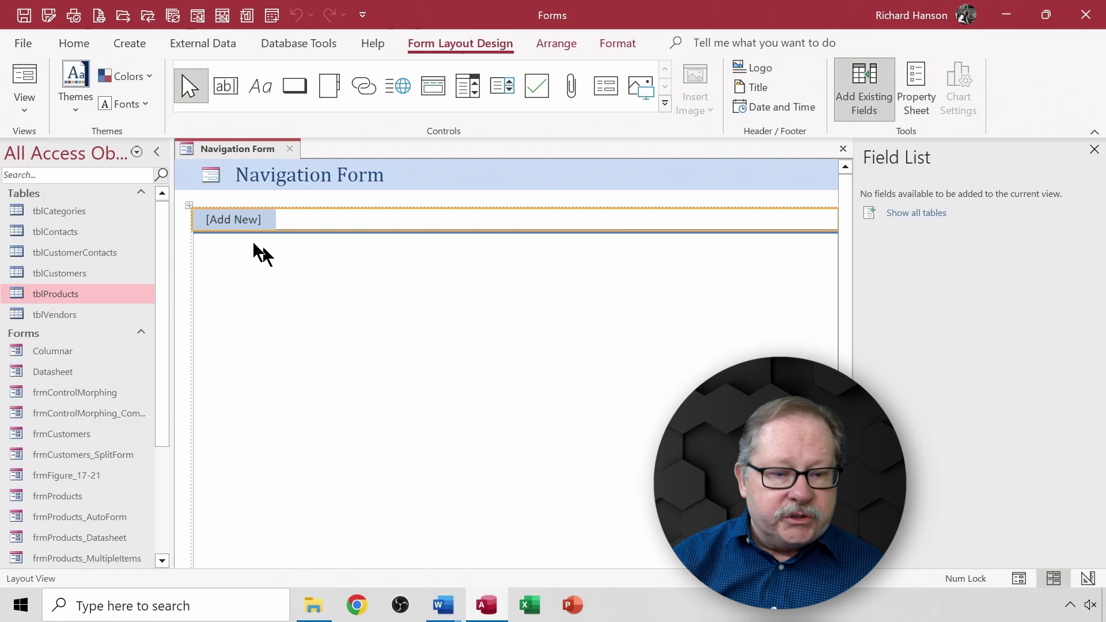
{"action": "left_click", "coordinate": [230, 222]}
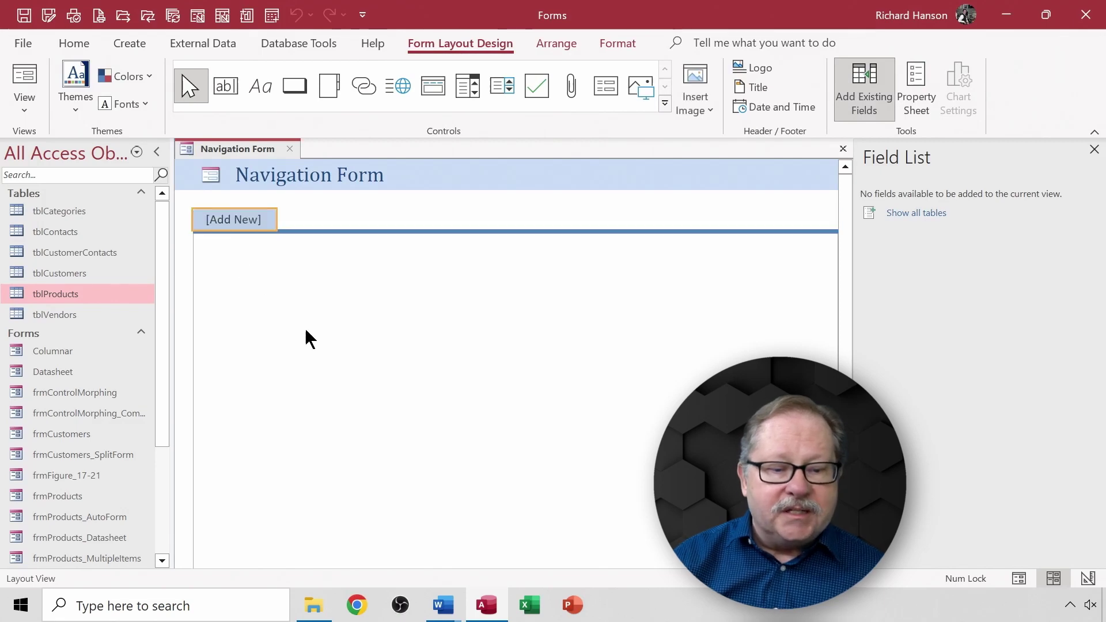
{"action": "left_click", "coordinate": [229, 216]}
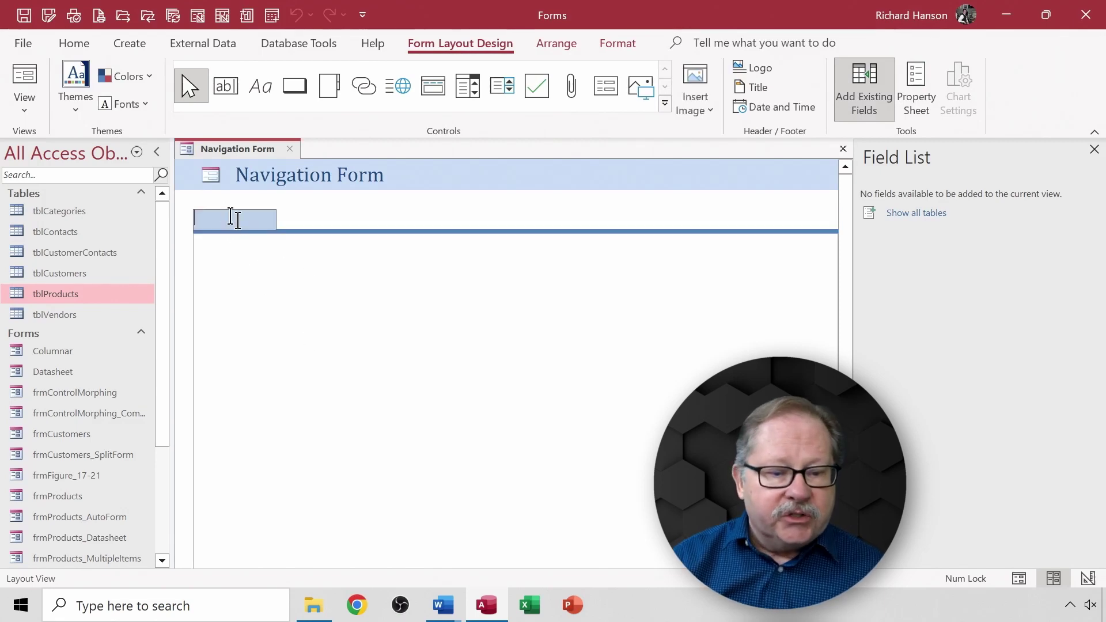
{"action": "type", "text": "Products"}
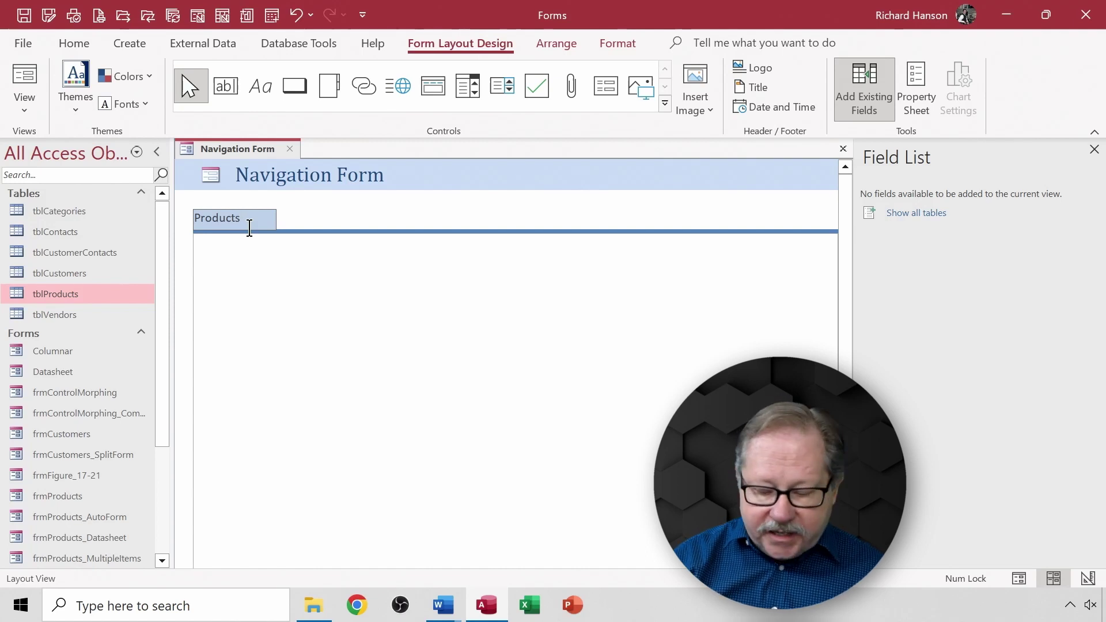
{"action": "key", "text": "Return"}
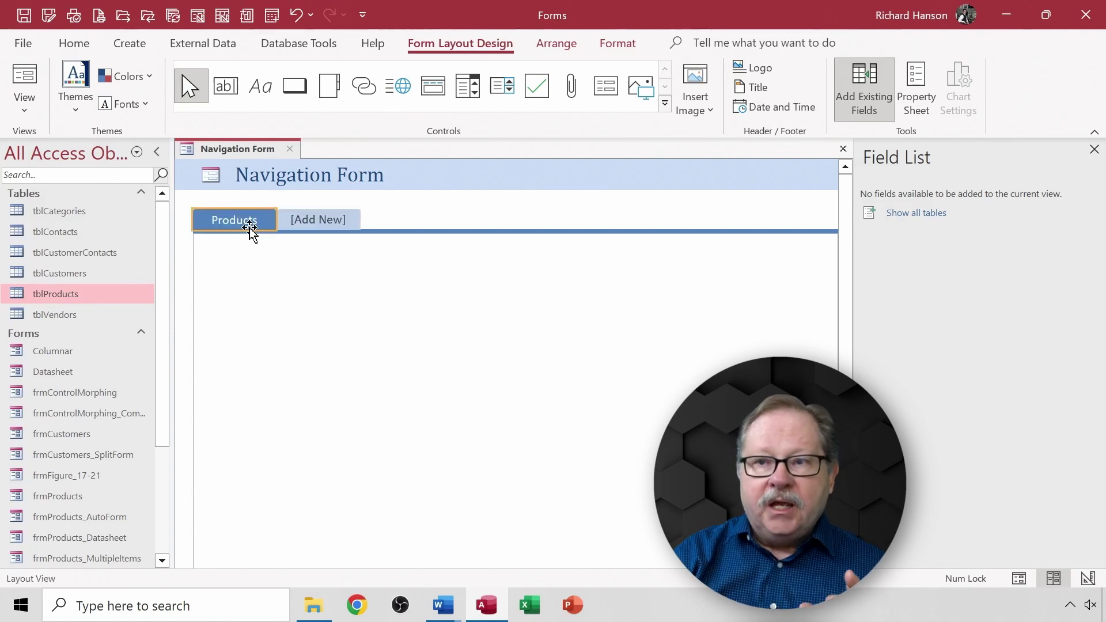
{"action": "left_click", "coordinate": [924, 103]}
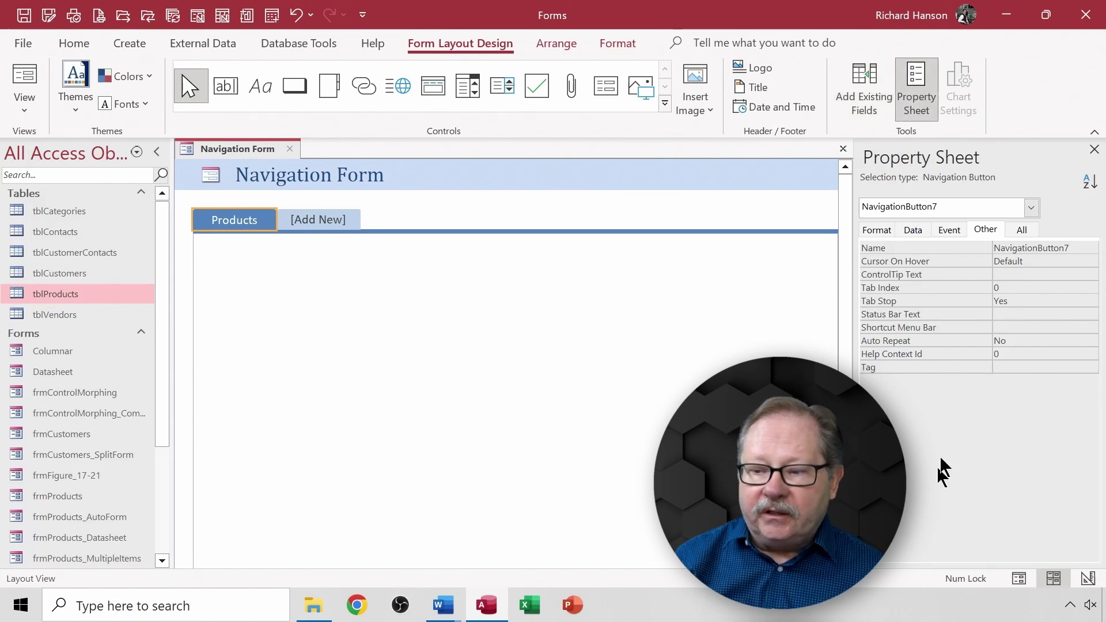
Set the Products tab's Navigation Target Name to Form.frmProducts on the Data tab.
{"action": "left_click", "coordinate": [912, 230]}
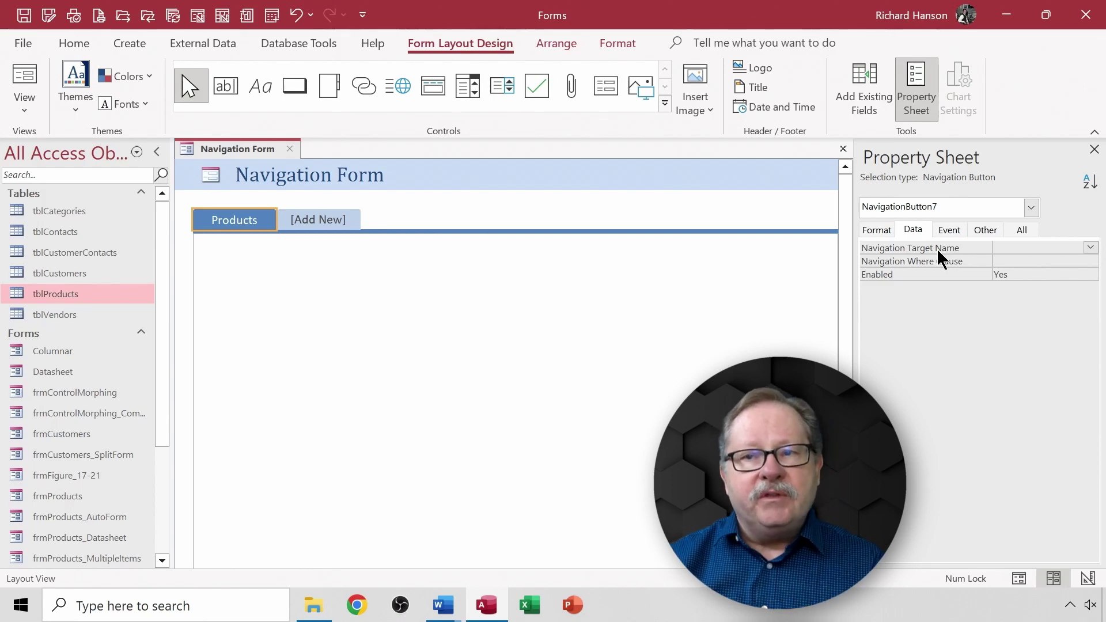
{"action": "left_click", "coordinate": [1090, 247]}
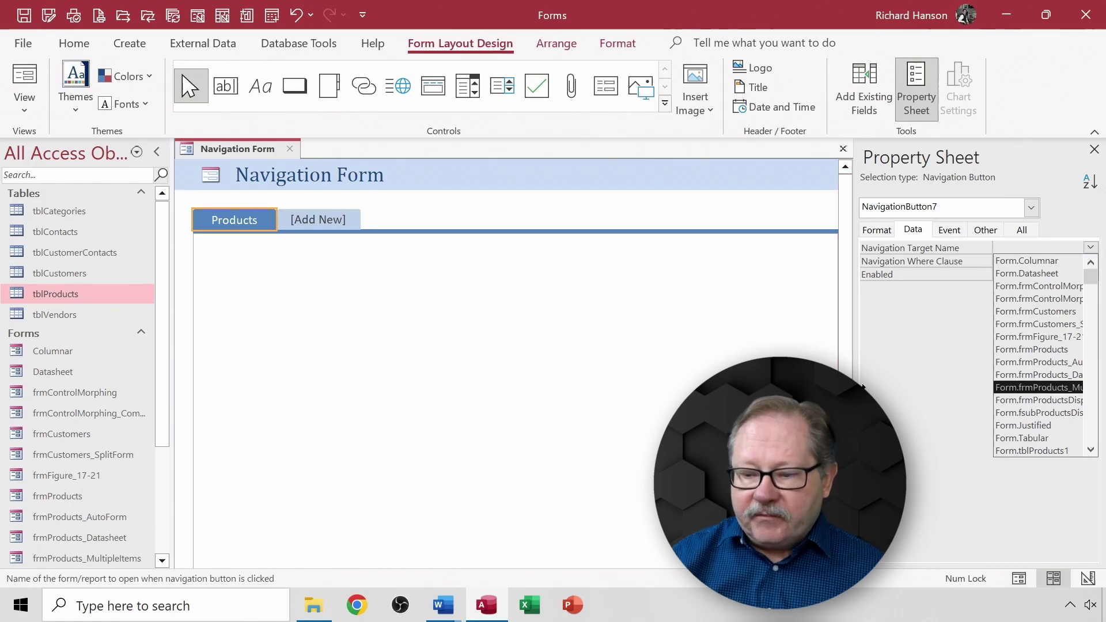
{"action": "key", "text": "Escape"}
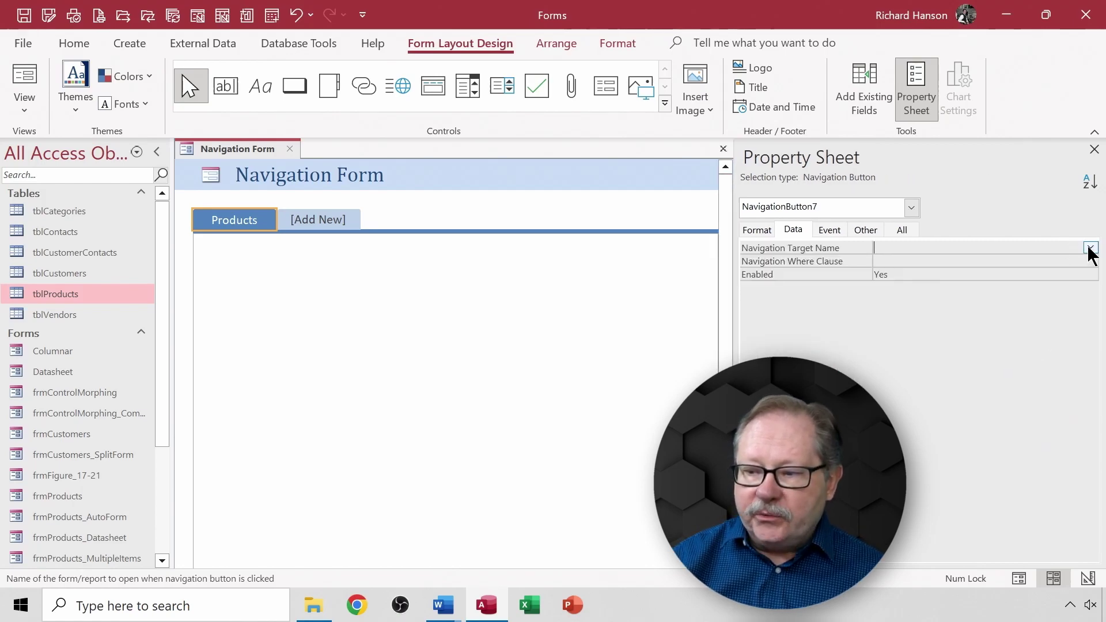
{"action": "left_click", "coordinate": [1090, 247]}
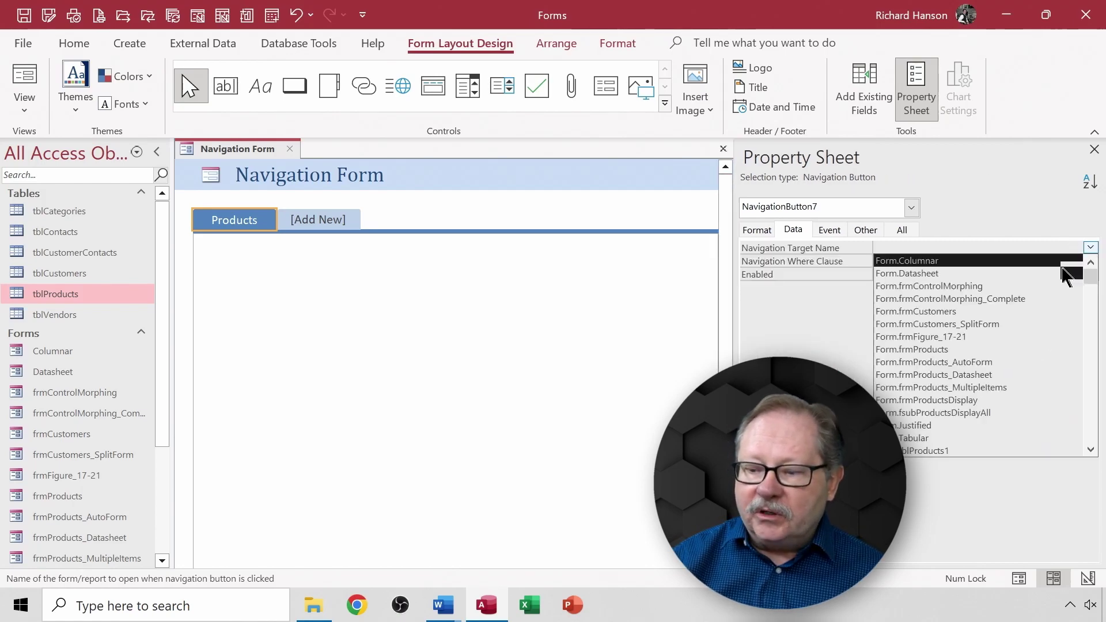
{"action": "left_click", "coordinate": [925, 349]}
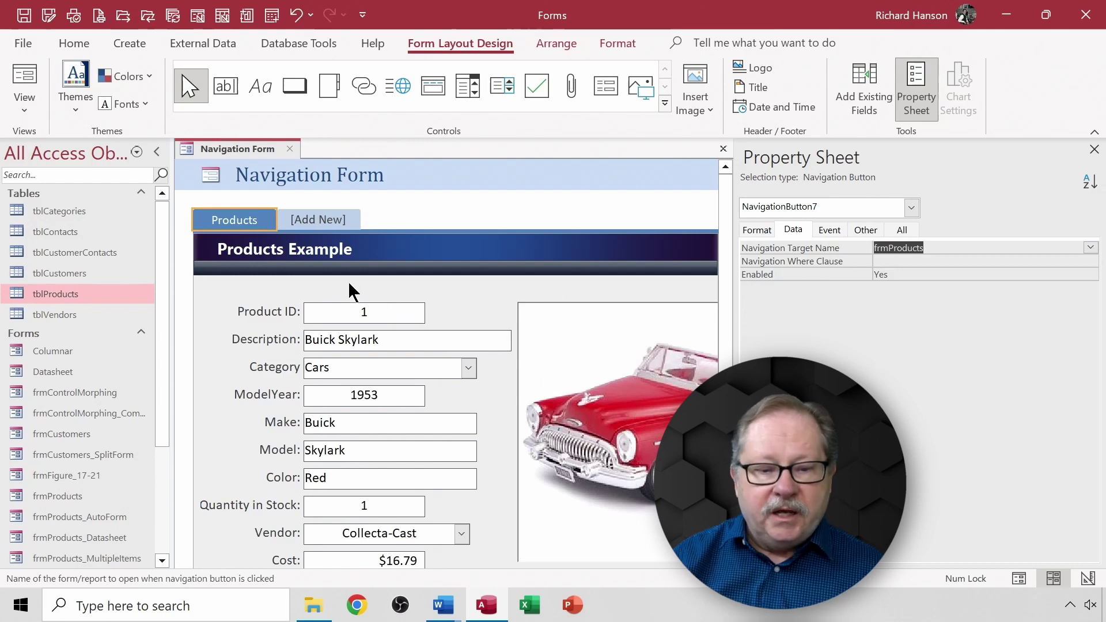
Label the second navigation tab Customers.
{"action": "left_click", "coordinate": [309, 221]}
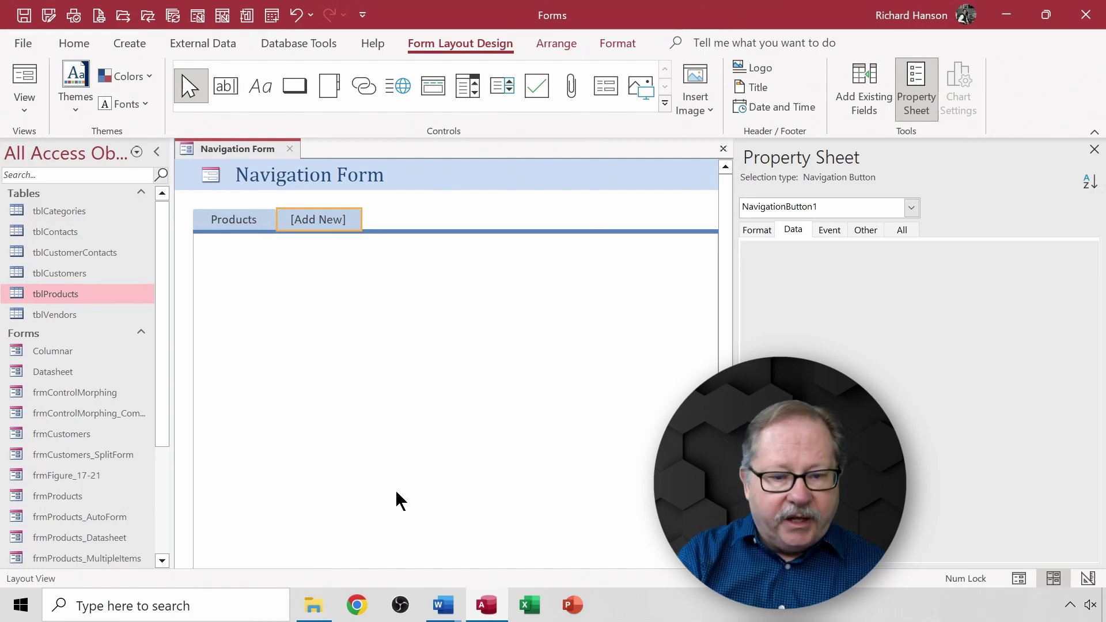
{"action": "left_click", "coordinate": [292, 218]}
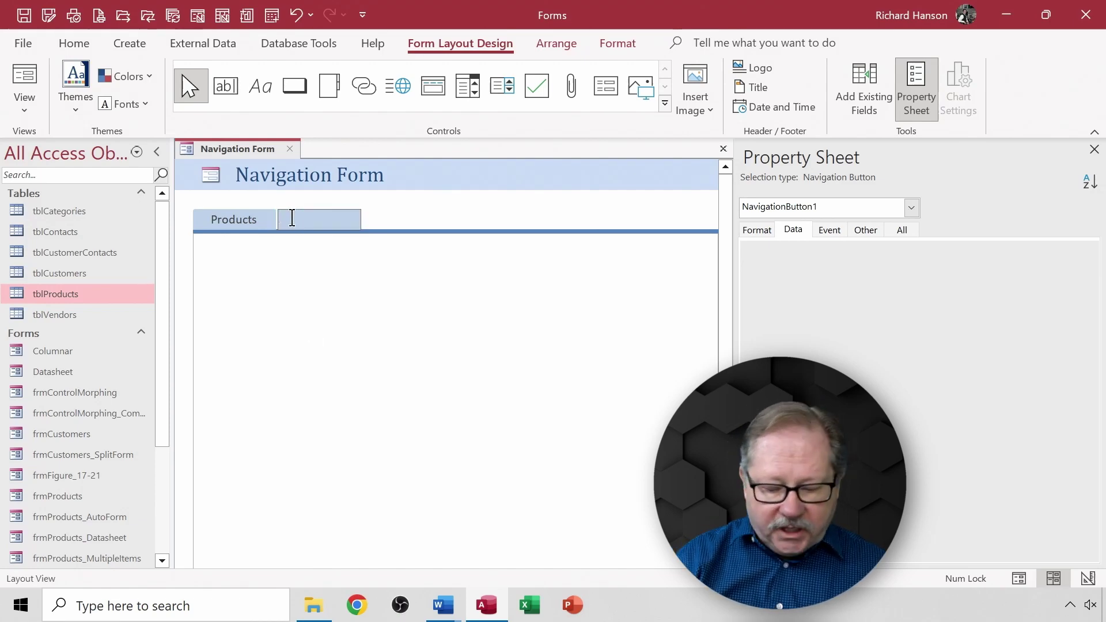
{"action": "type", "text": "Customers"}
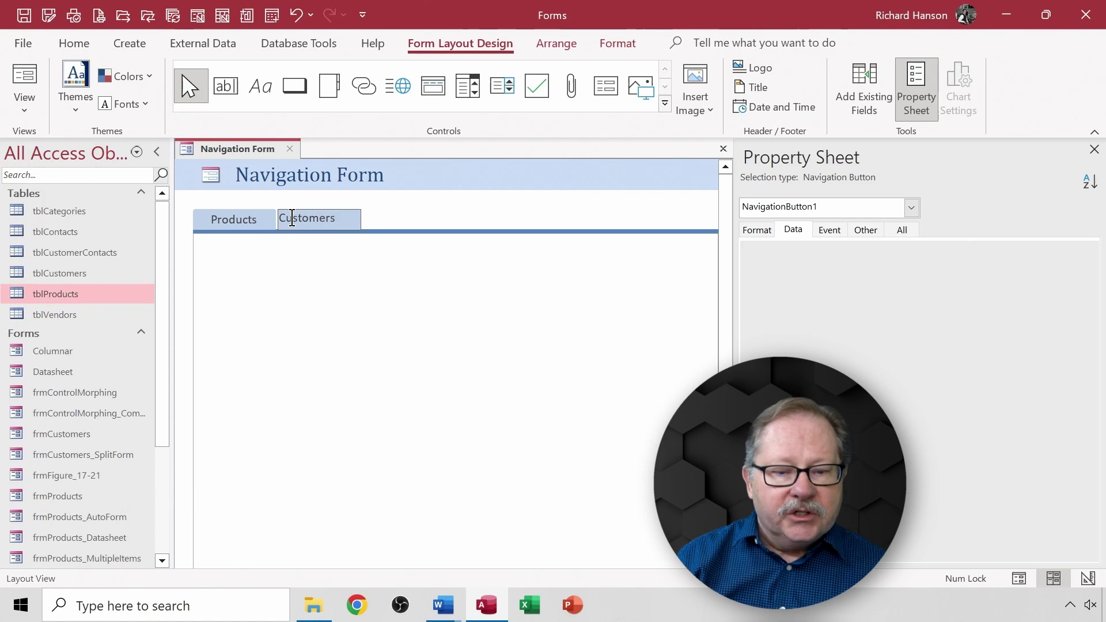
{"action": "left_click", "coordinate": [465, 220]}
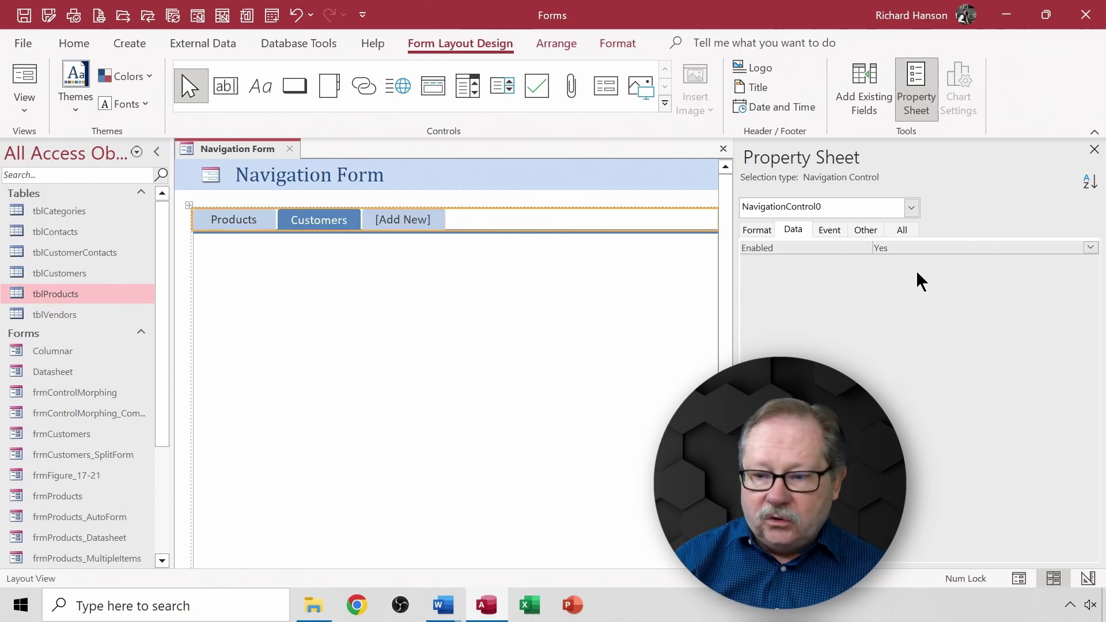
Set the Customers tab's Navigation Target Name to Form.frmCustomers.
{"action": "left_click", "coordinate": [310, 223]}
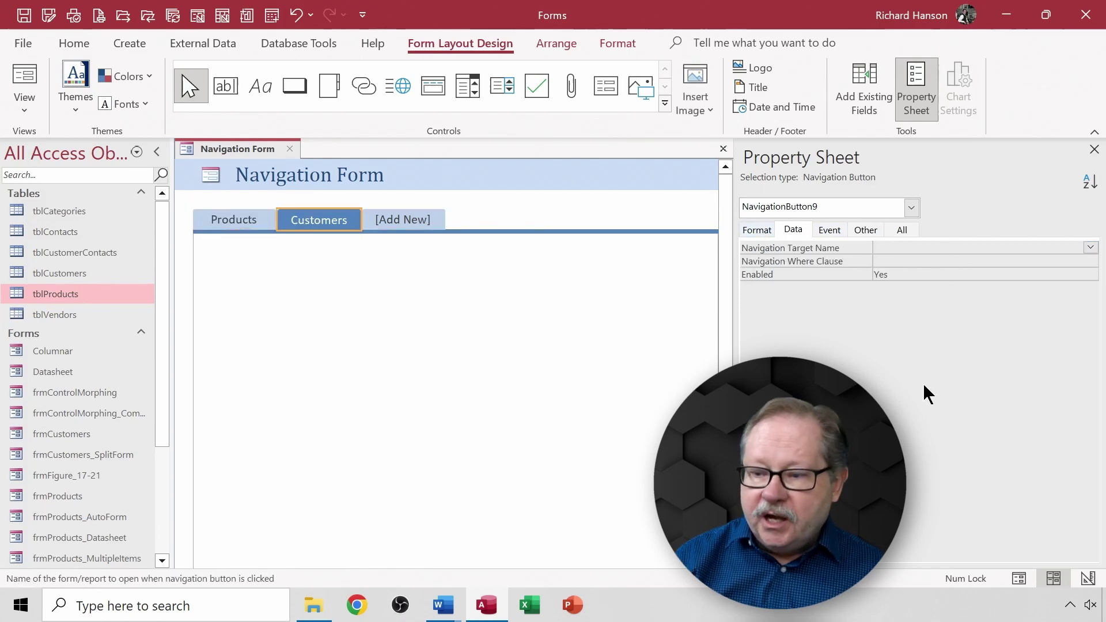
{"action": "left_click", "coordinate": [1090, 248]}
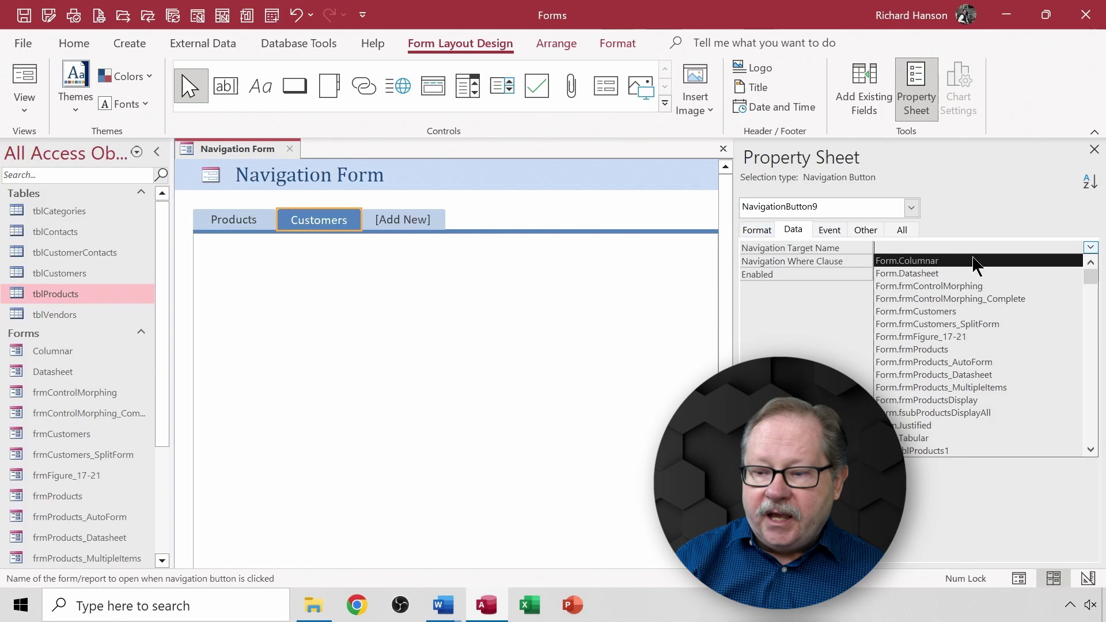
{"action": "left_click", "coordinate": [945, 311]}
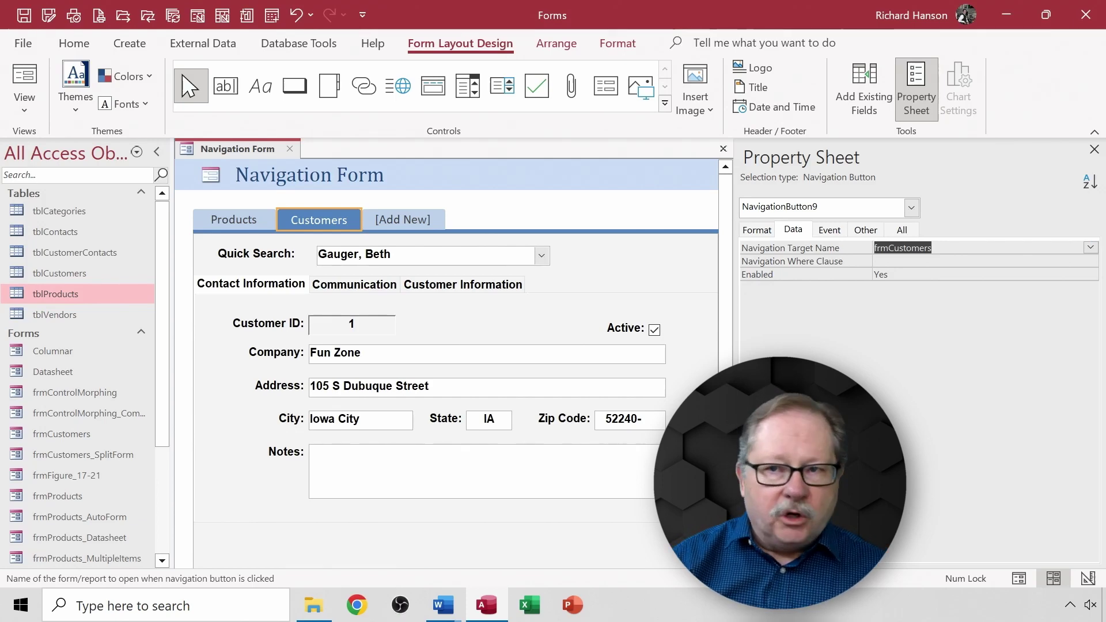
Review the Event, Other and Format properties of the remaining [Add New] tab.
{"action": "left_click", "coordinate": [404, 221]}
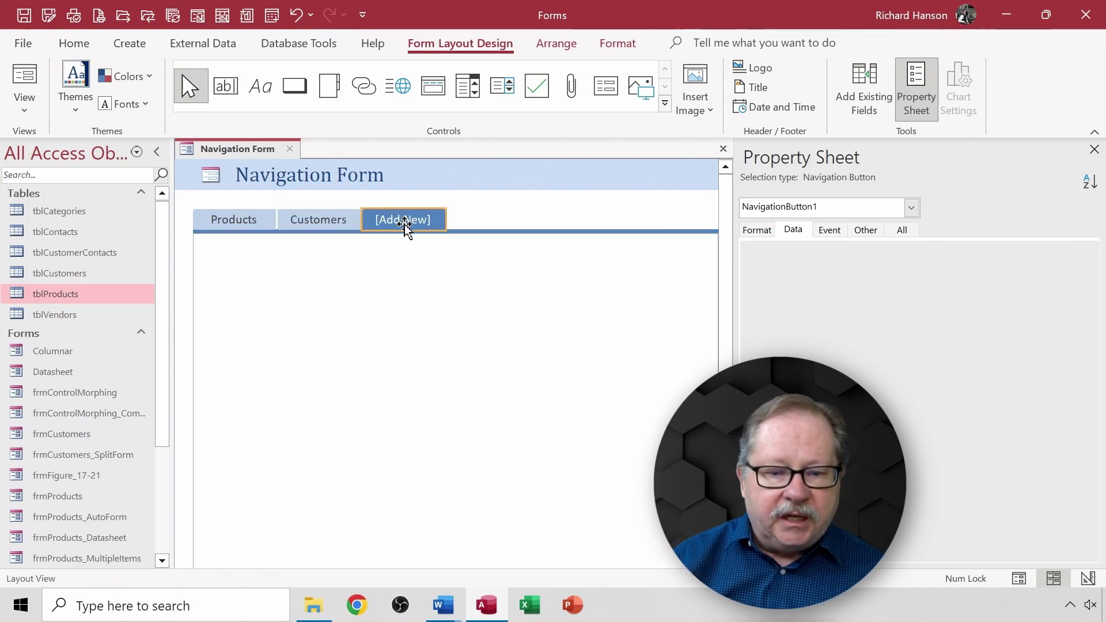
{"action": "left_click", "coordinate": [840, 235]}
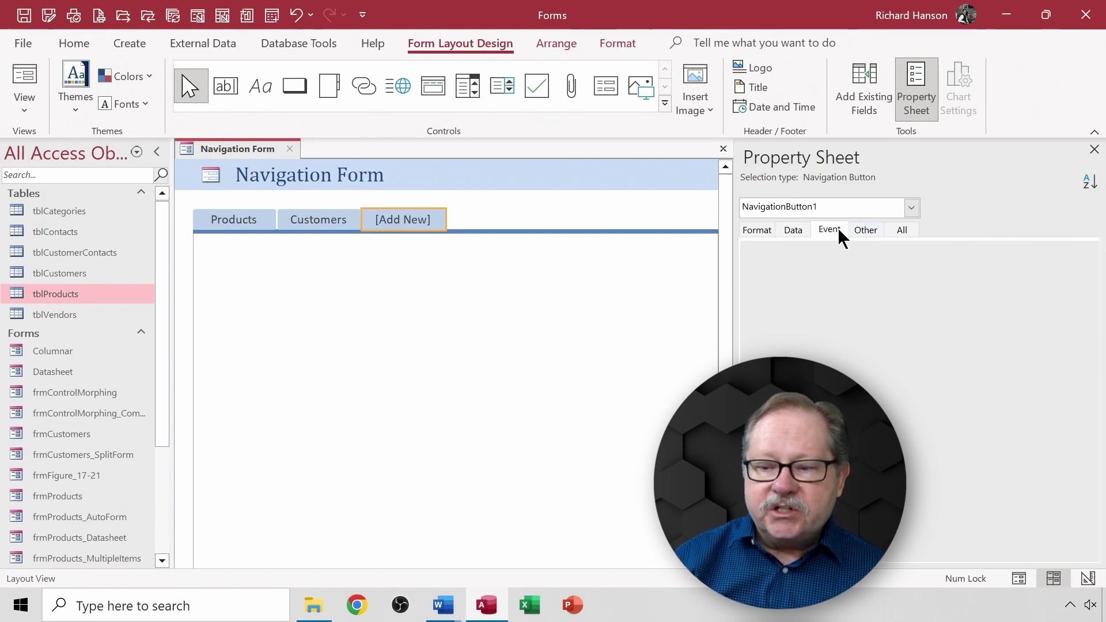
{"action": "left_click", "coordinate": [866, 233]}
{"action": "left_click", "coordinate": [764, 233]}
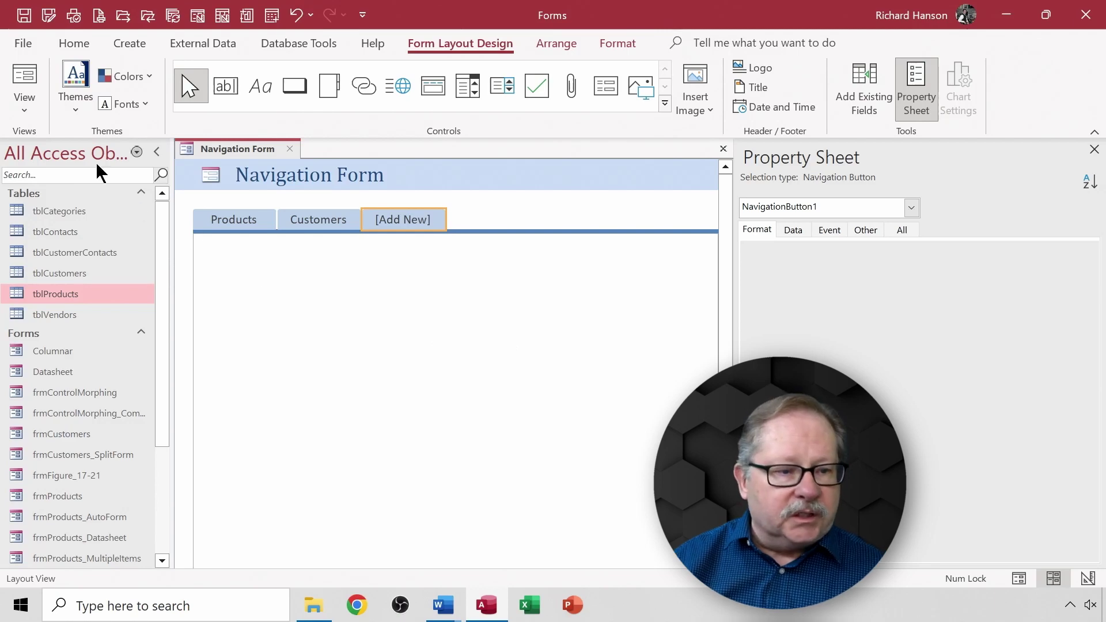
In Form View, check the Products and Customers tabs, then open frmProducts standalone.
{"action": "left_click", "coordinate": [21, 82]}
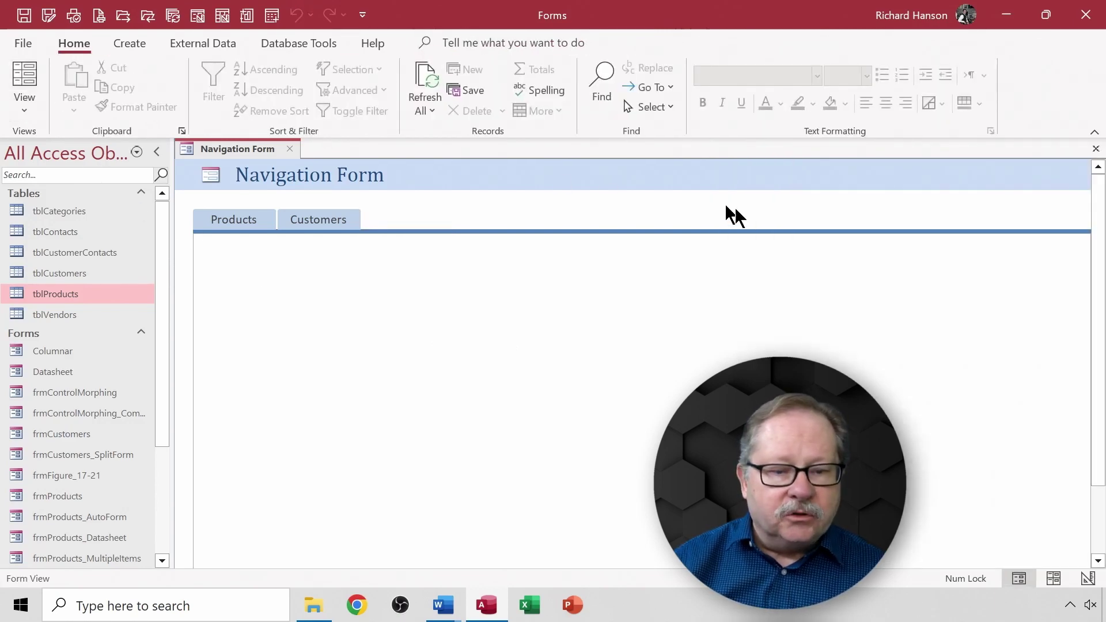
{"action": "left_click", "coordinate": [230, 218]}
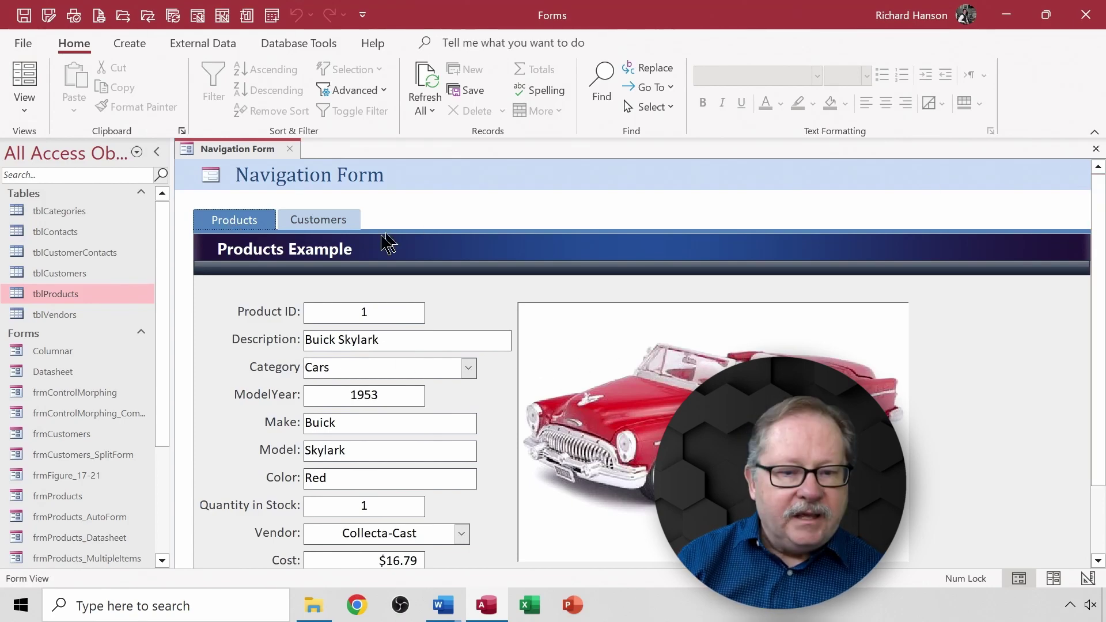
{"action": "left_click", "coordinate": [311, 219]}
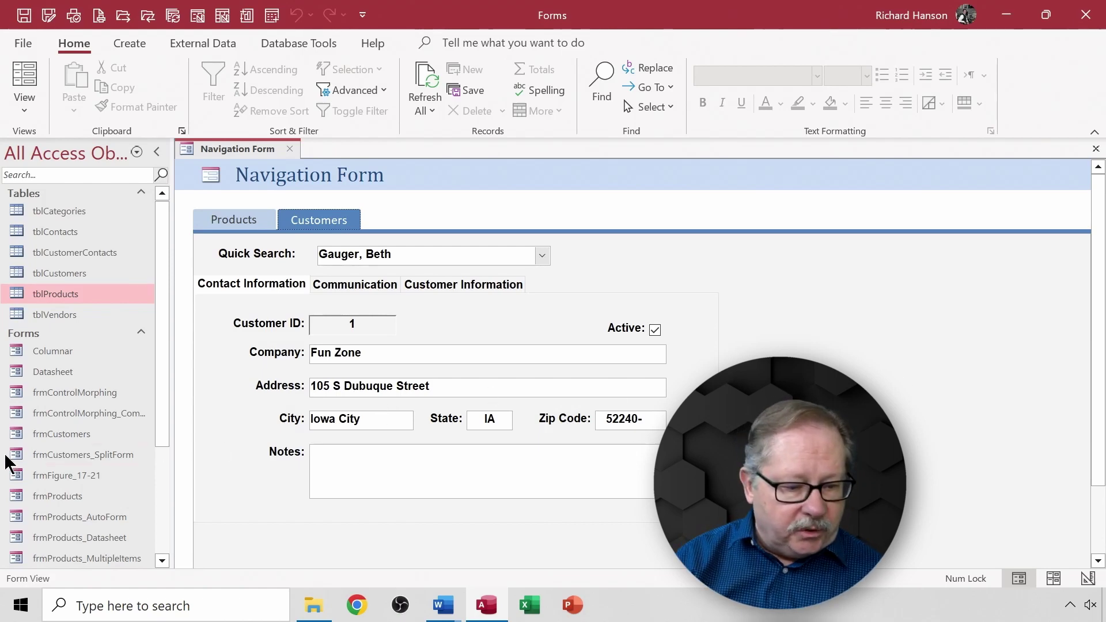
{"action": "left_click", "coordinate": [45, 497]}
{"action": "double_click", "coordinate": [44, 499]}
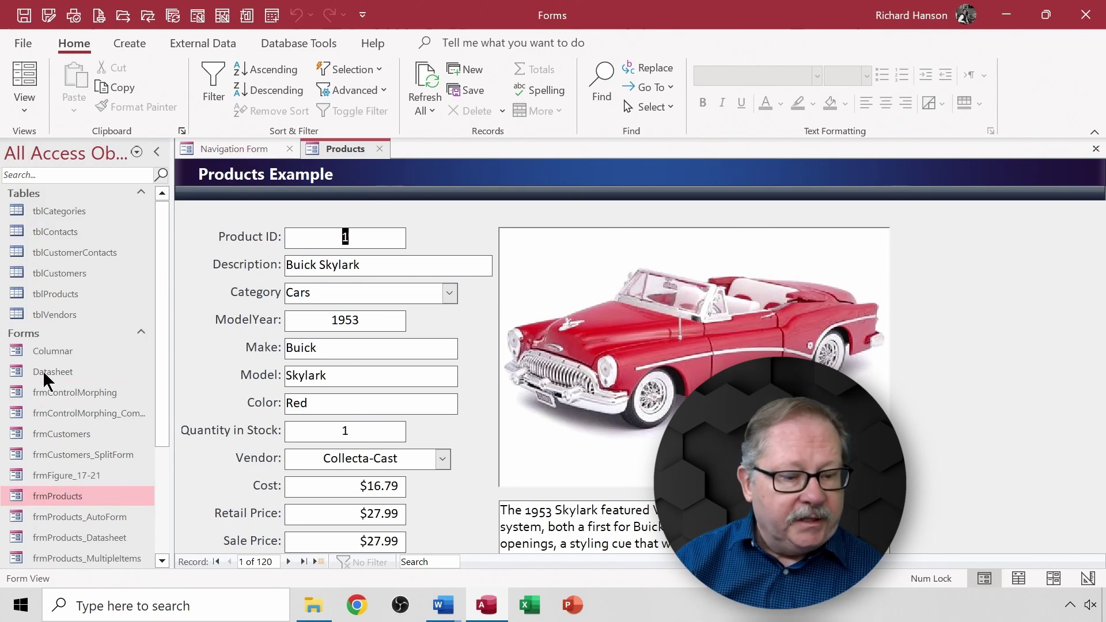
Open frmCustomers standalone from the navigation pane, showing record 1 of 32.
{"action": "double_click", "coordinate": [61, 436]}
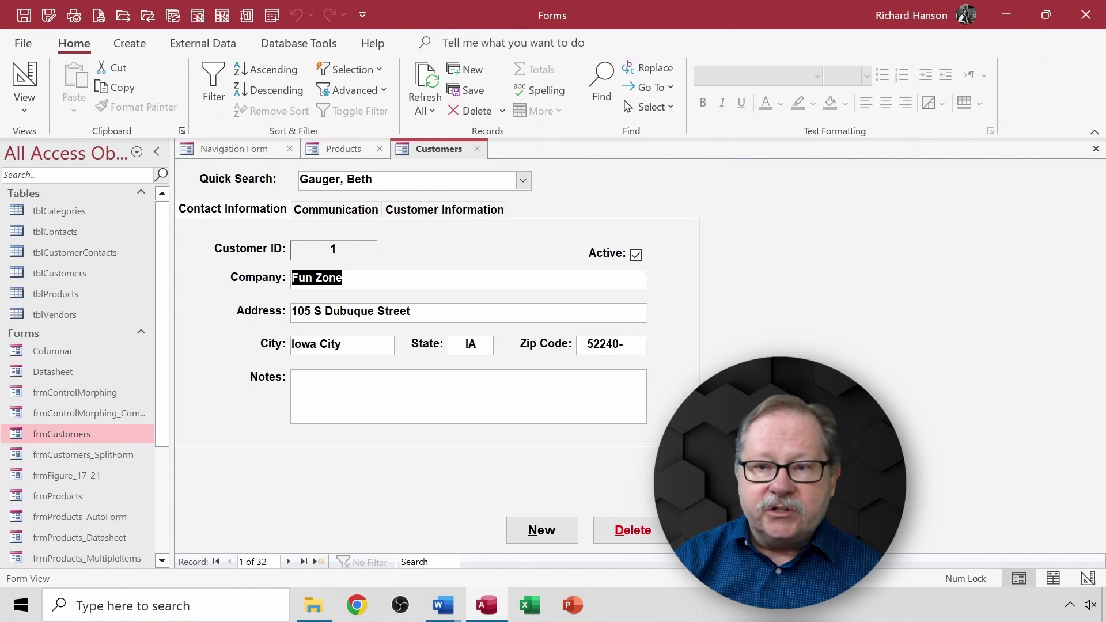
Return to the Navigation Form, whose Customers tab shows the same customer record.
{"action": "left_click", "coordinate": [230, 151]}
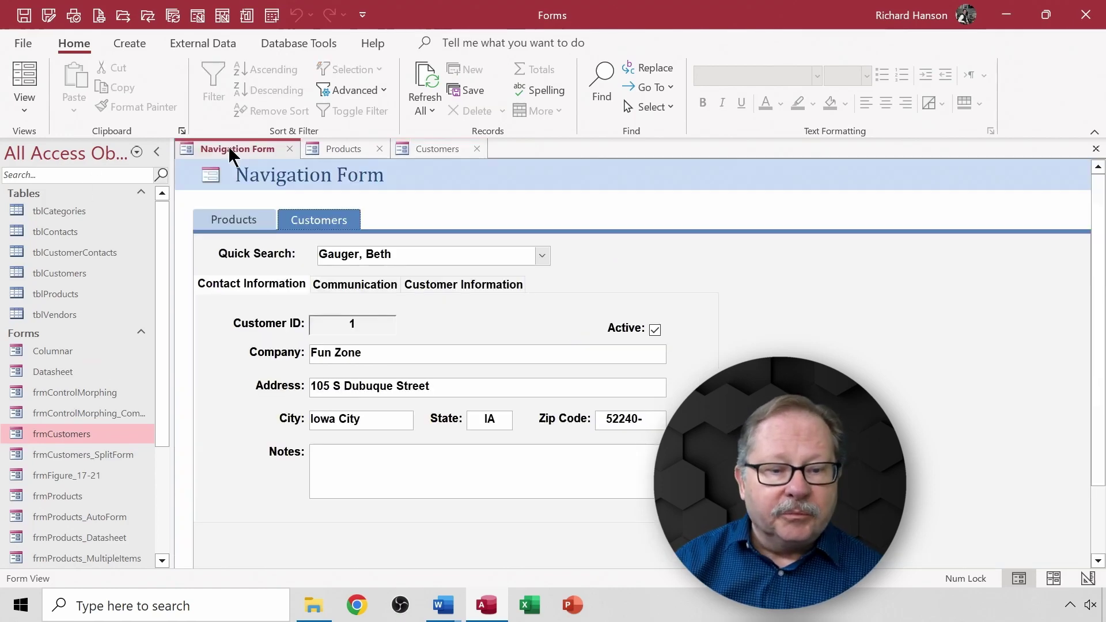